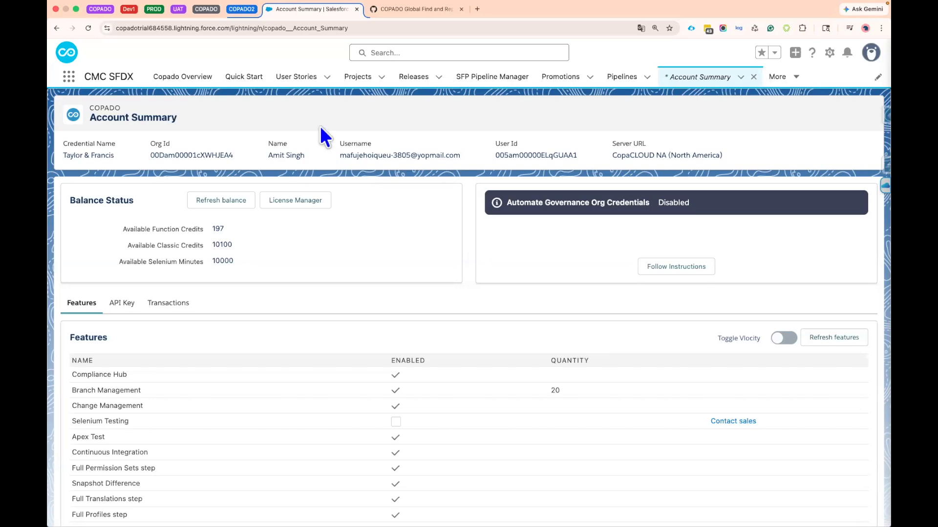
# - Open the user story titled Find & Replace Test, US-0000025, and start committing changes for it
pyautogui.click(295, 81)
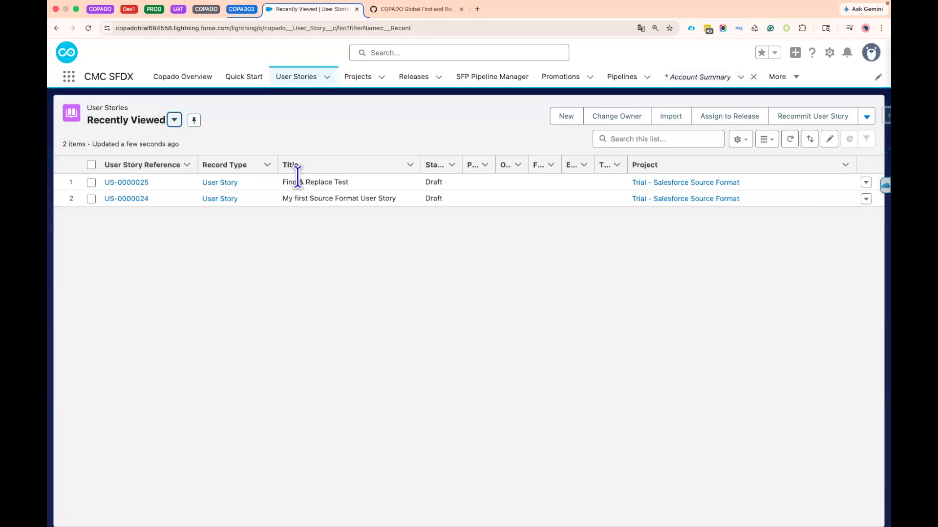
pyautogui.click(131, 185)
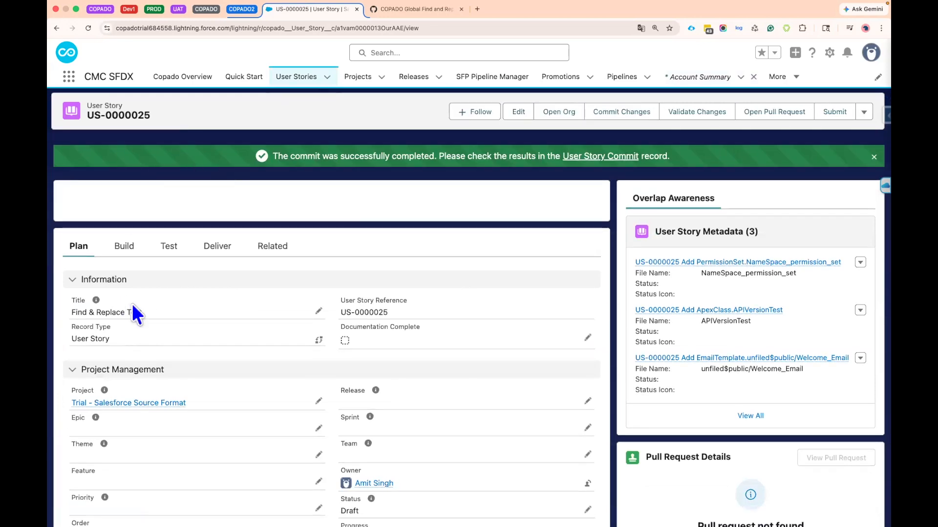
pyautogui.moveTo(149, 312); pyautogui.dragTo(67, 315)
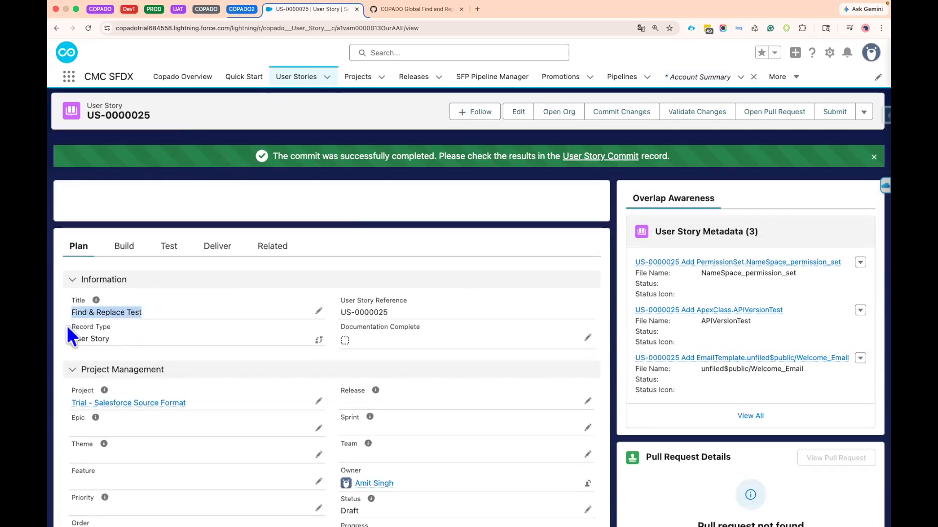
pyautogui.click(67, 325)
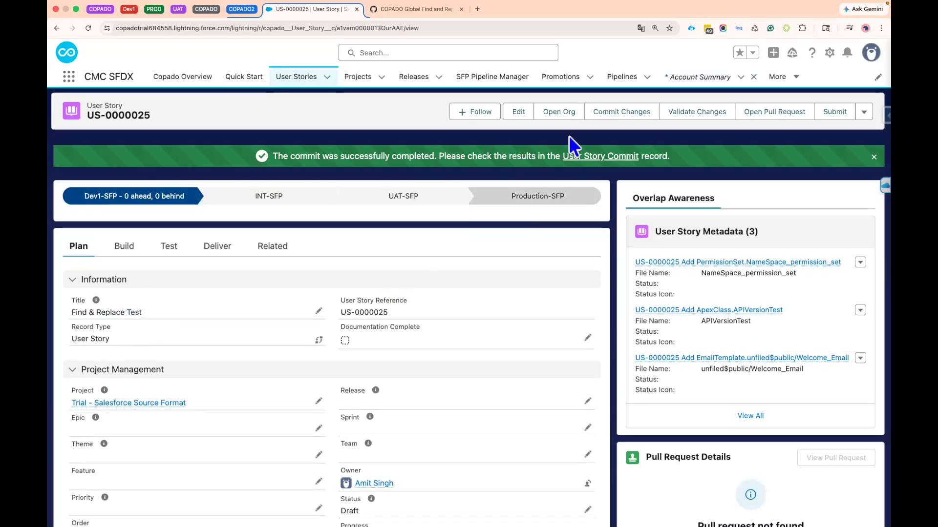
pyautogui.click(630, 112)
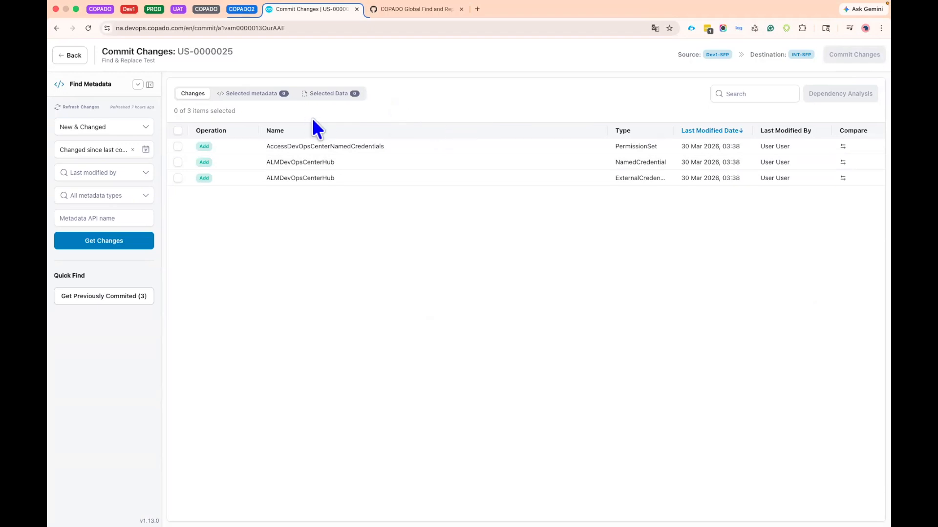
pyautogui.click(78, 108)
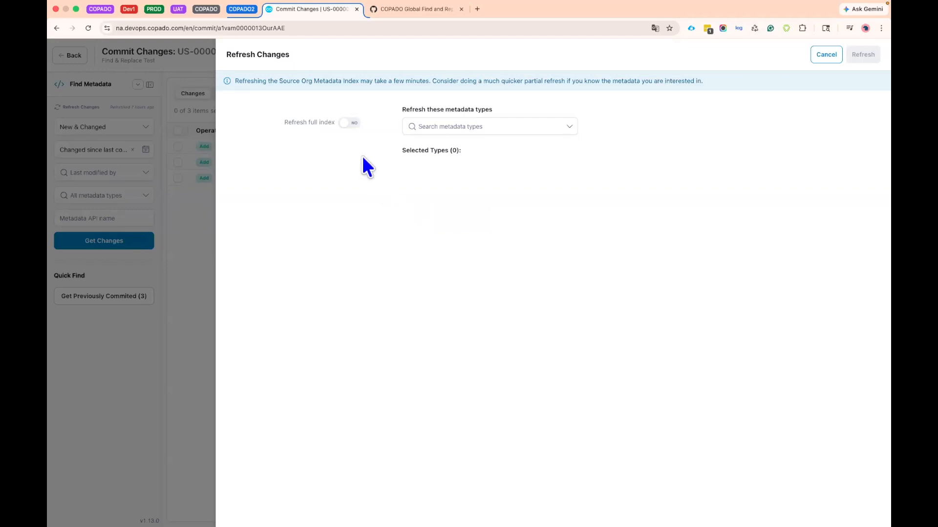
pyautogui.moveTo(286, 124); pyautogui.dragTo(335, 125)
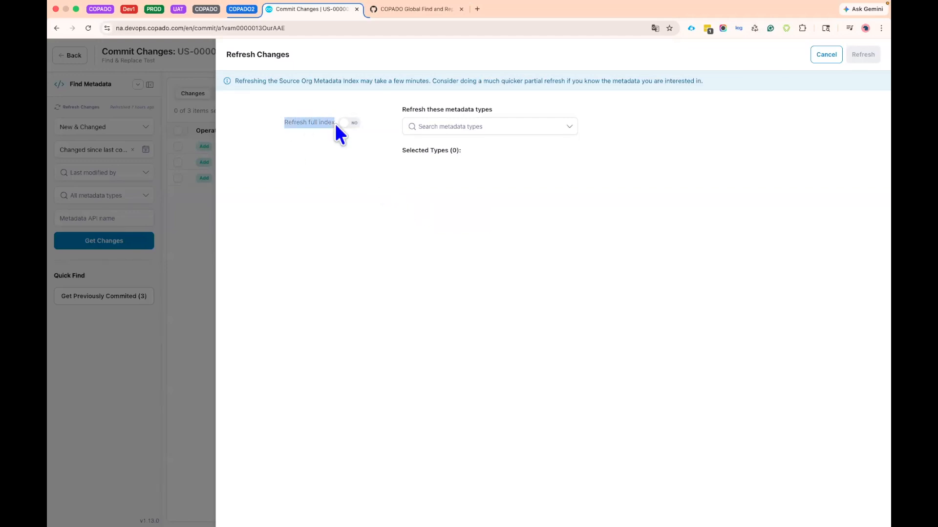
pyautogui.click(350, 124)
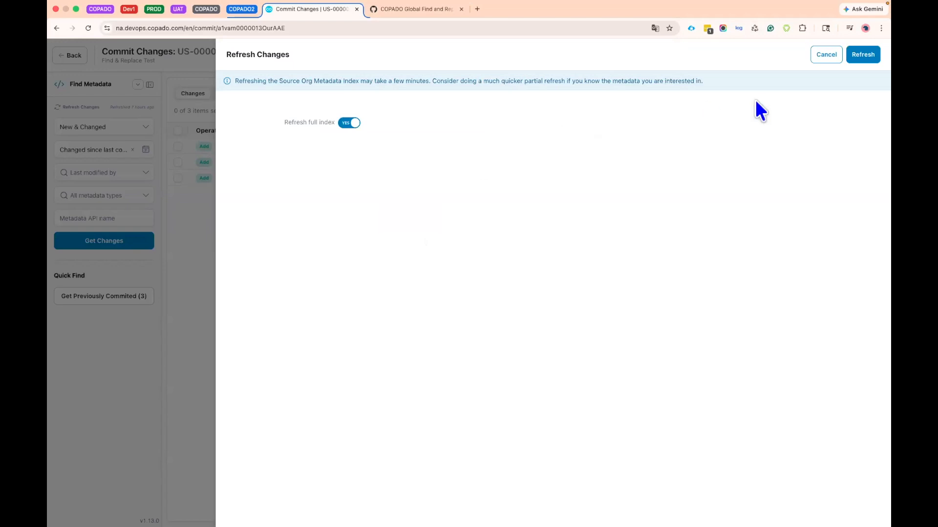
pyautogui.click(825, 57)
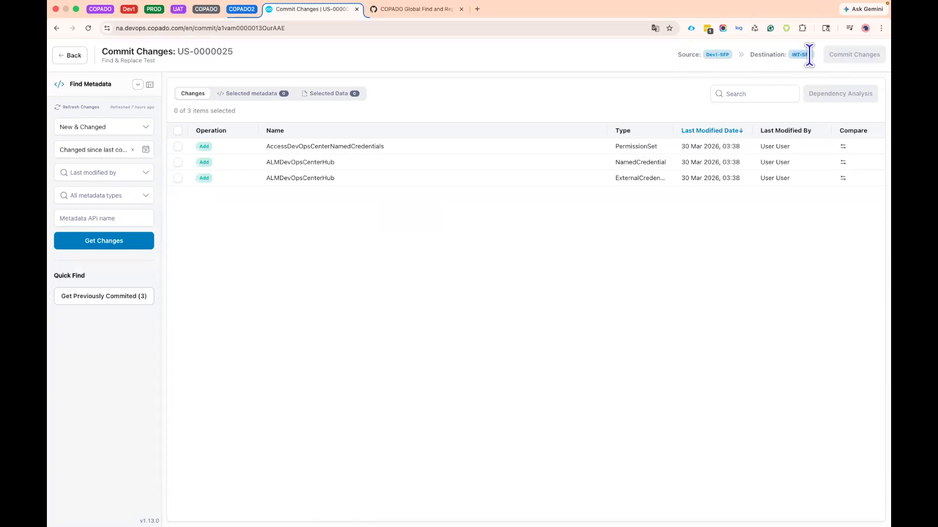
# - Refresh the source org's full metadata index for the commit
pyautogui.press('super+equal')
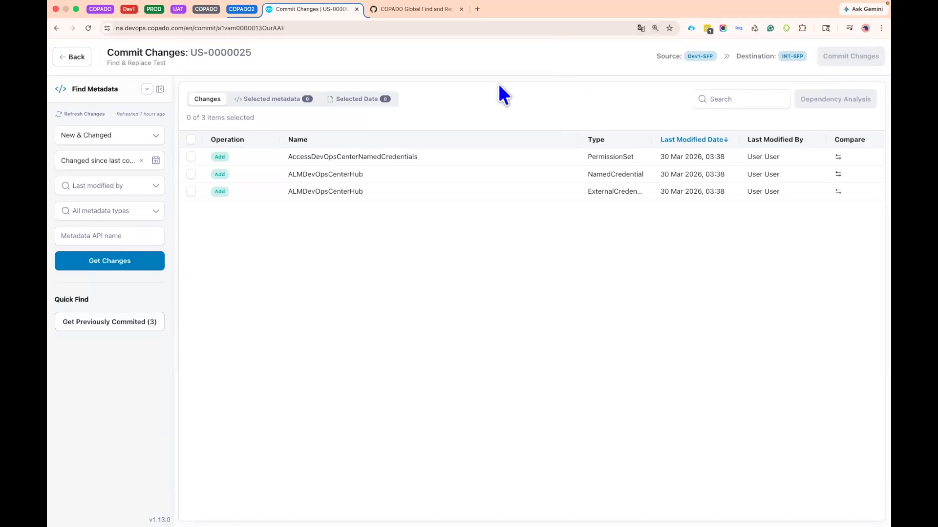
pyautogui.click(84, 114)
pyautogui.click(328, 131)
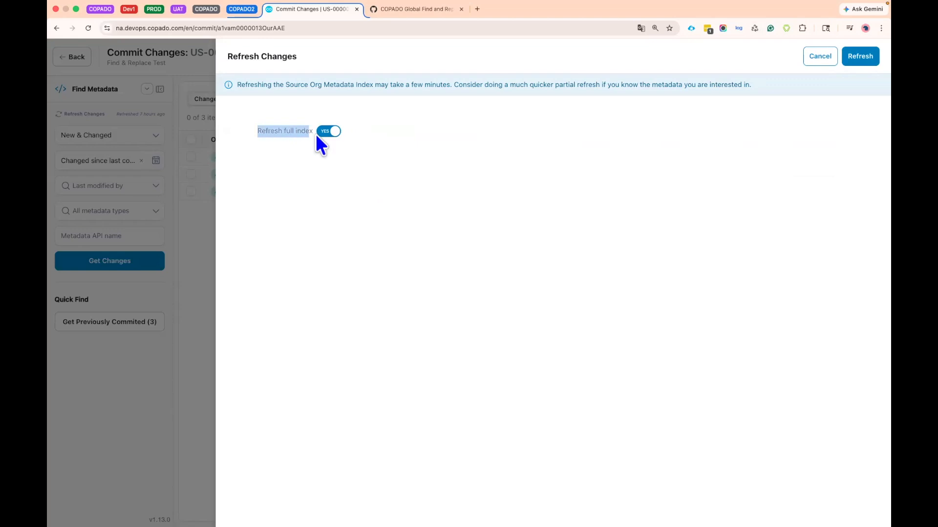
pyautogui.click(859, 58)
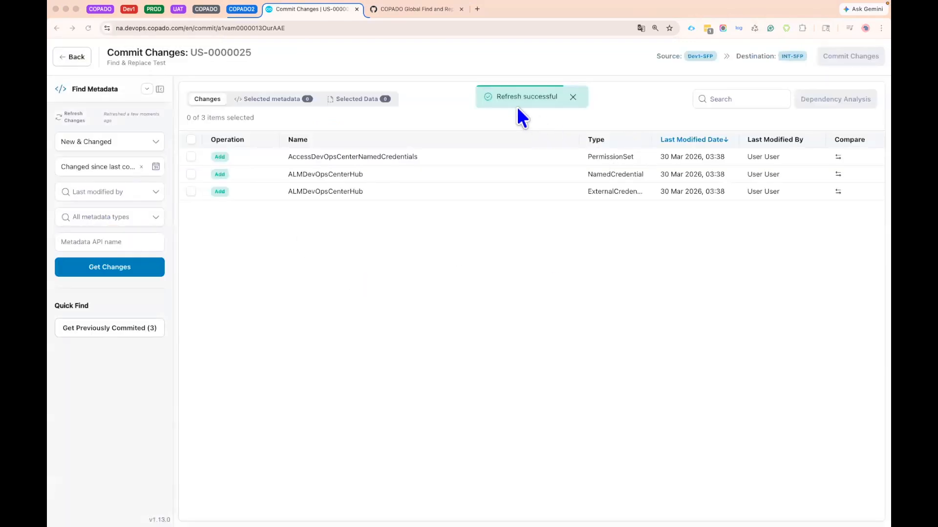
pyautogui.moveTo(498, 96); pyautogui.dragTo(556, 97)
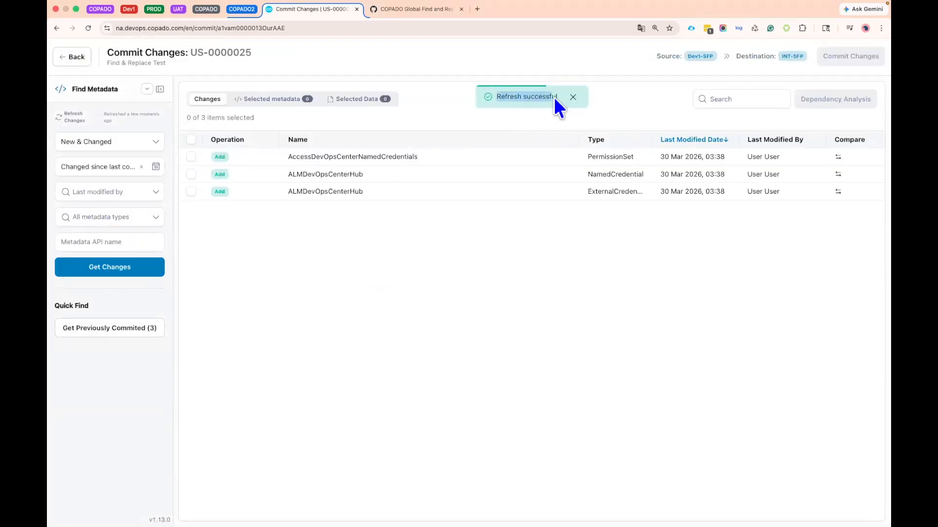
pyautogui.click(361, 292)
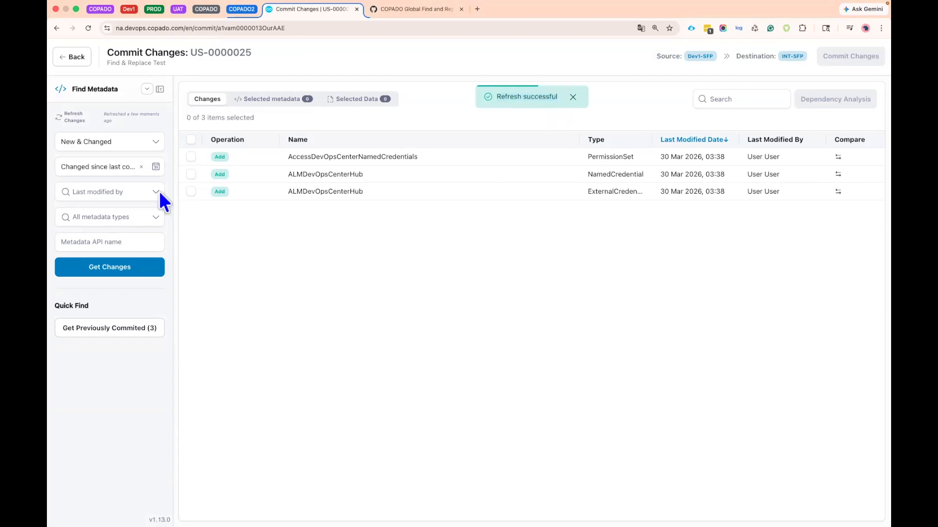
# - Restrict the metadata search to deleted metadata and retrieve the matching changes
pyautogui.click(122, 143)
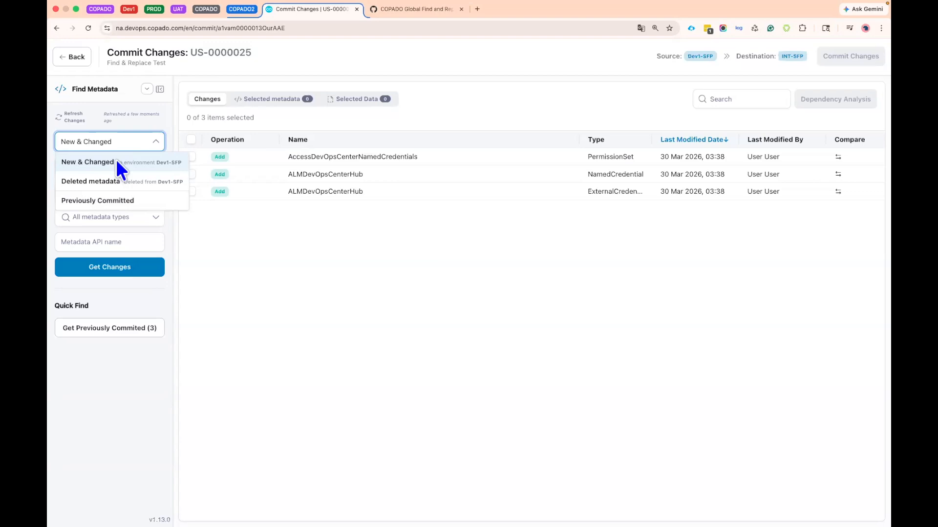
pyautogui.click(125, 184)
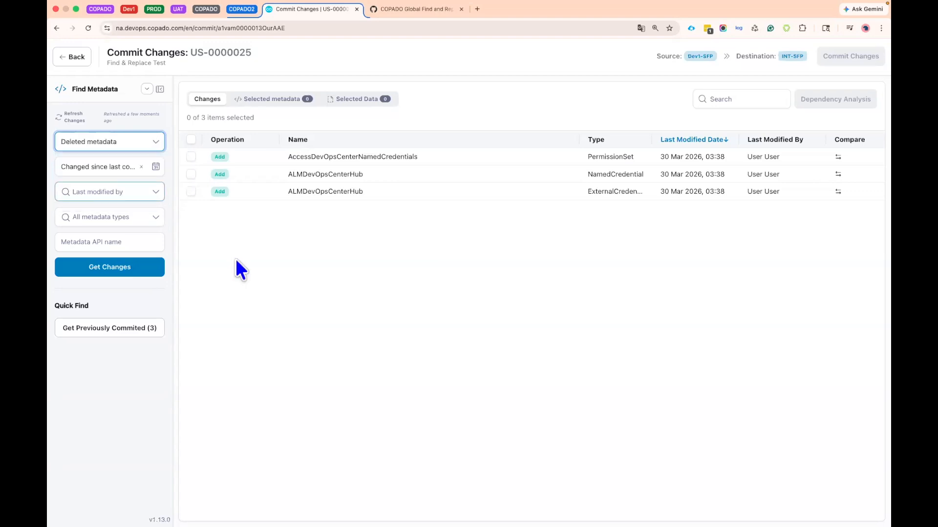
pyautogui.click(102, 273)
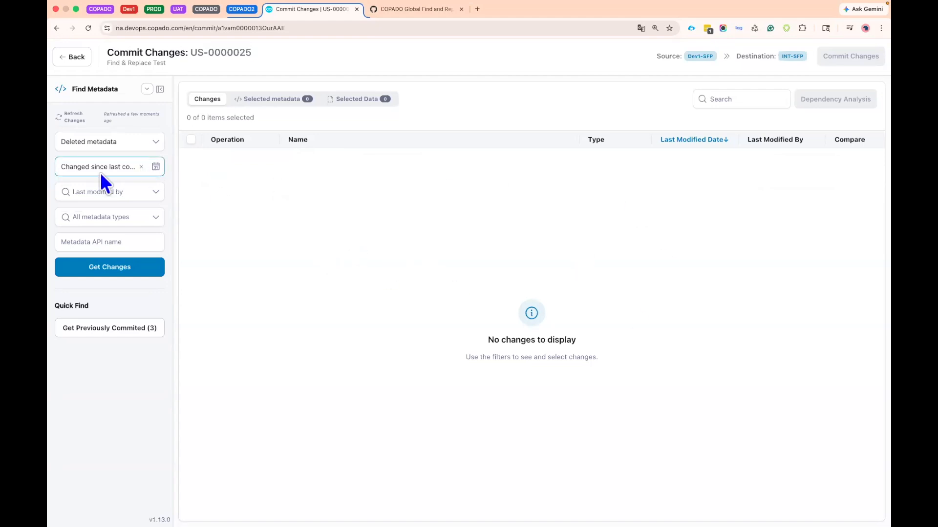
# - Retrieve the deleted metadata with the date filter set to Changed in the last 7 days
pyautogui.click(119, 165)
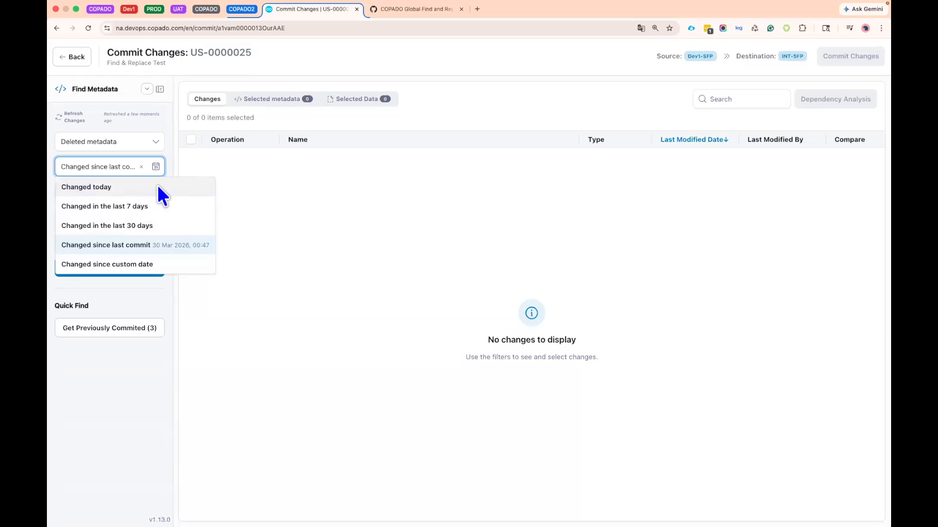
pyautogui.click(176, 210)
pyautogui.click(131, 271)
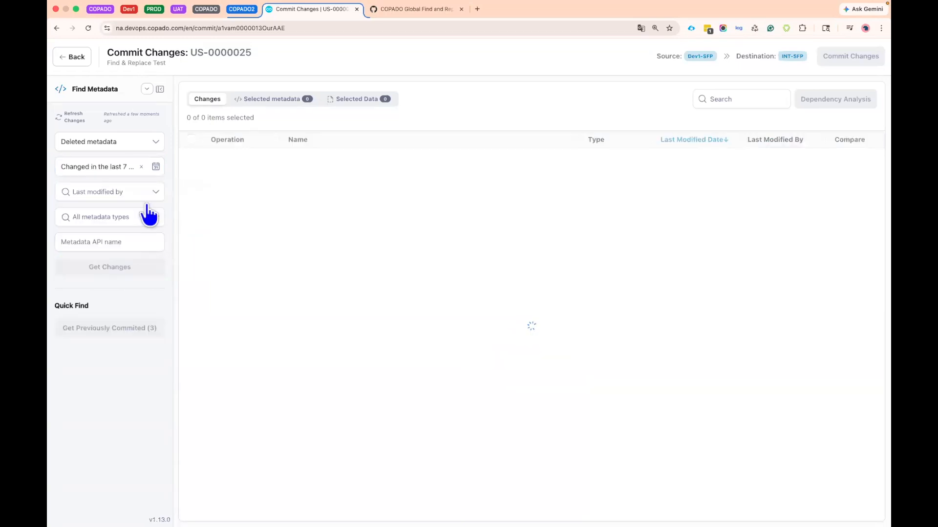
# - Examine the custom date, last modified by, metadata type and API name filters, plus the quick find for previously committed items
pyautogui.click(108, 169)
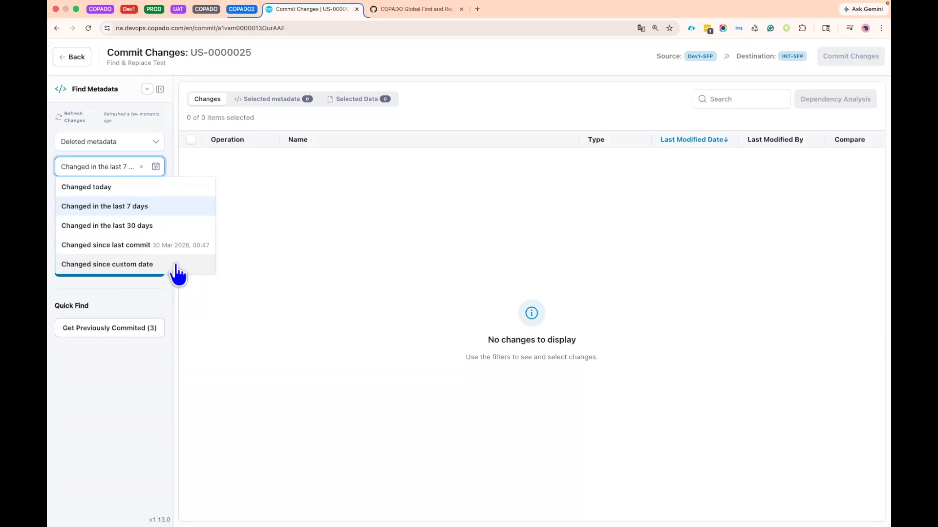
pyautogui.click(142, 266)
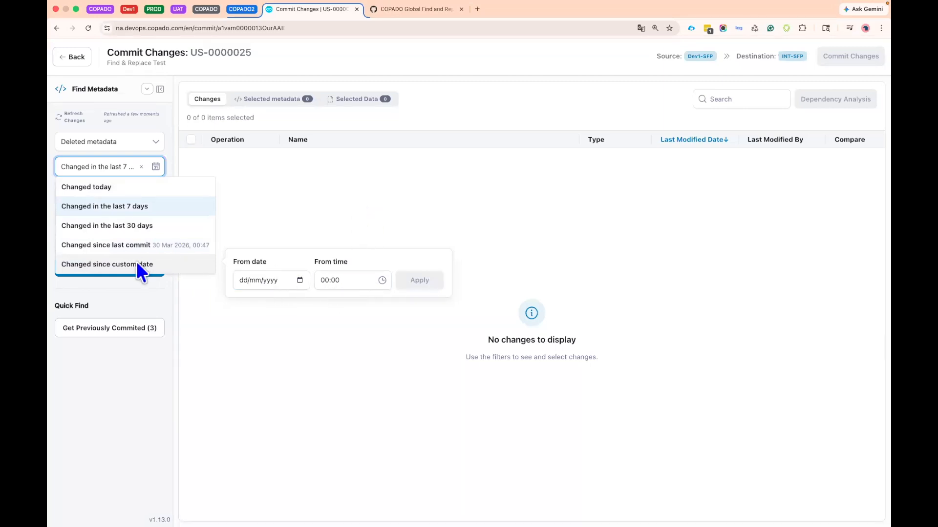
pyautogui.click(115, 168)
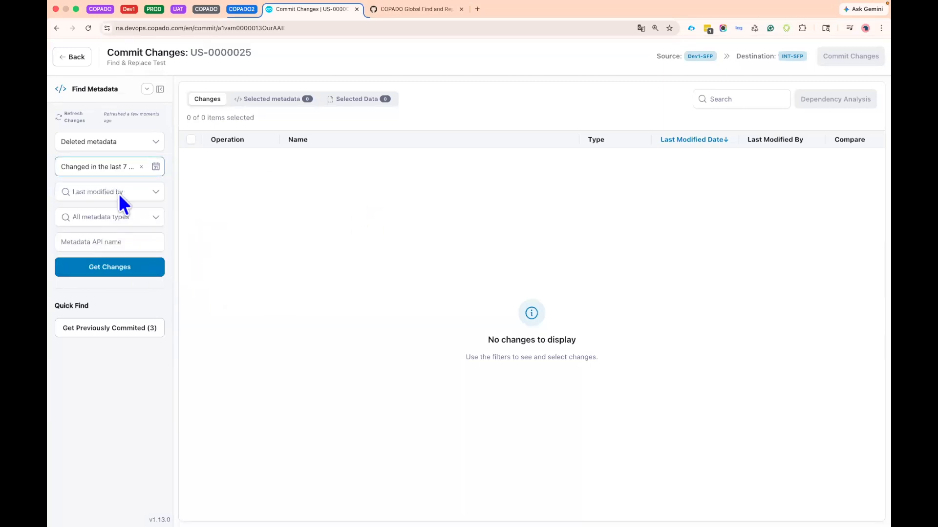
pyautogui.click(138, 194)
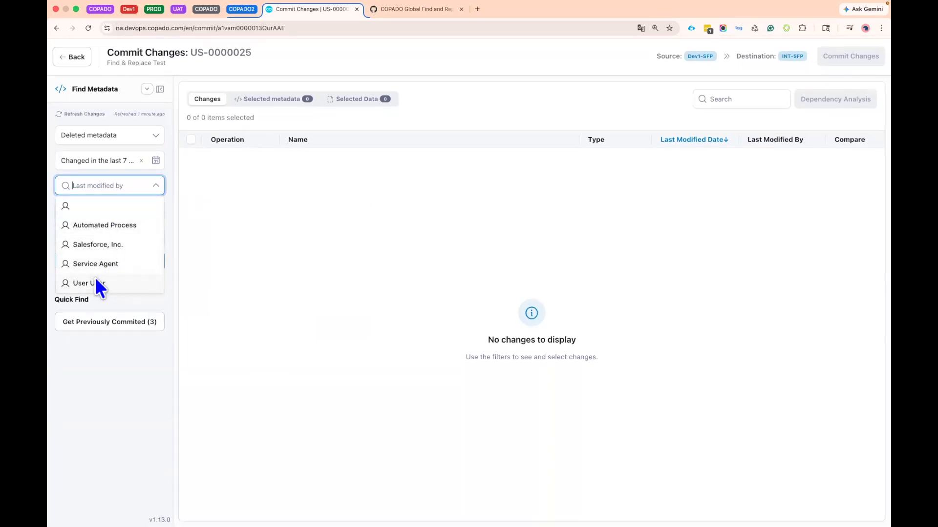
pyautogui.click(233, 264)
pyautogui.click(119, 213)
pyautogui.scroll(-2, 114, 274)
pyautogui.scroll(-8, 114, 275)
pyautogui.scroll(10, 114, 274)
pyautogui.scroll(1, 115, 276)
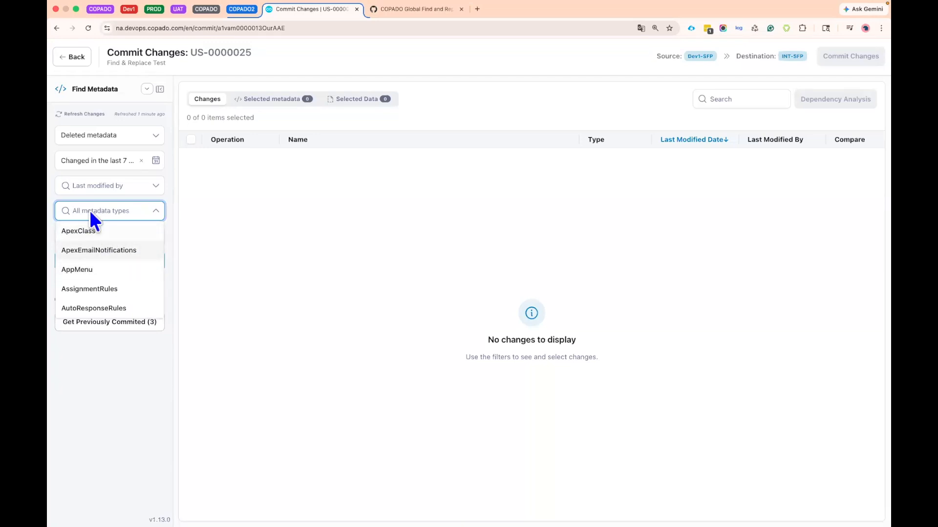
pyautogui.click(242, 235)
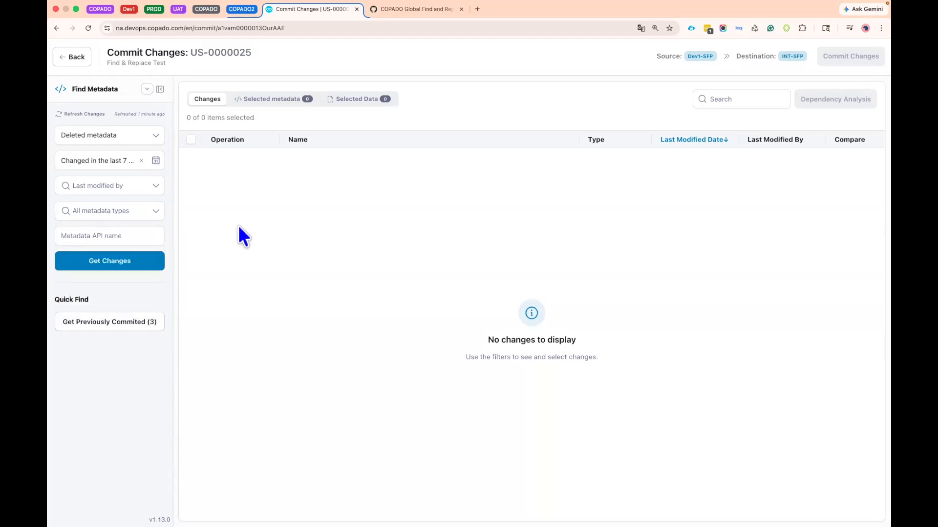
pyautogui.click(120, 234)
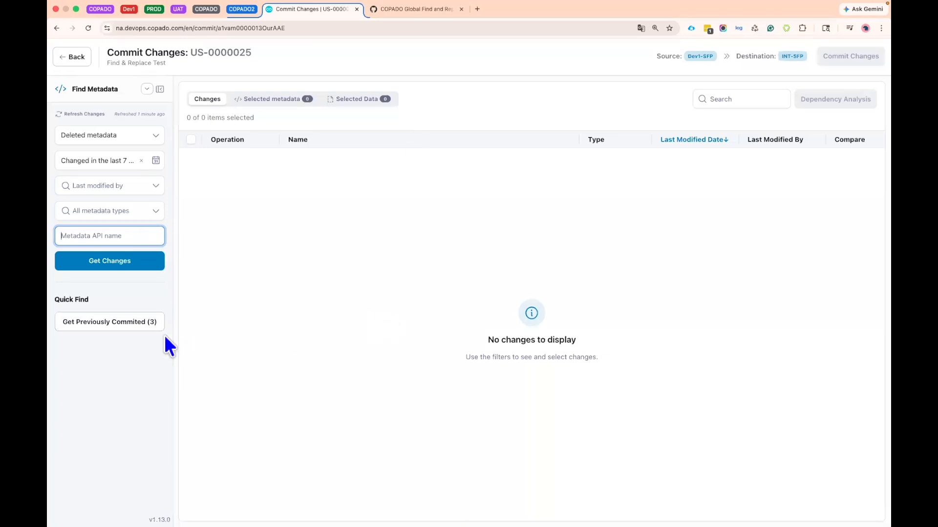
pyautogui.moveTo(55, 296); pyautogui.dragTo(118, 319)
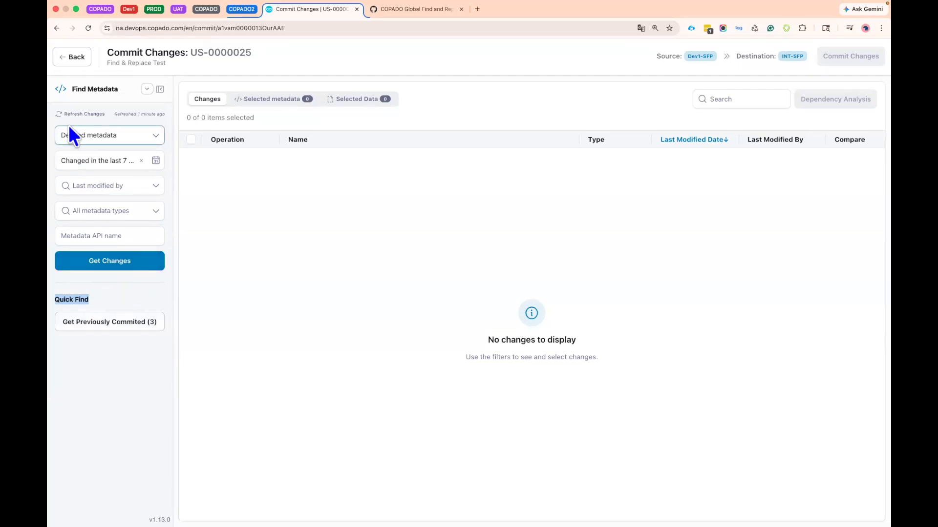
# - Retrieve the New & Changed metadata that was changed in the last 30 days
pyautogui.click(114, 132)
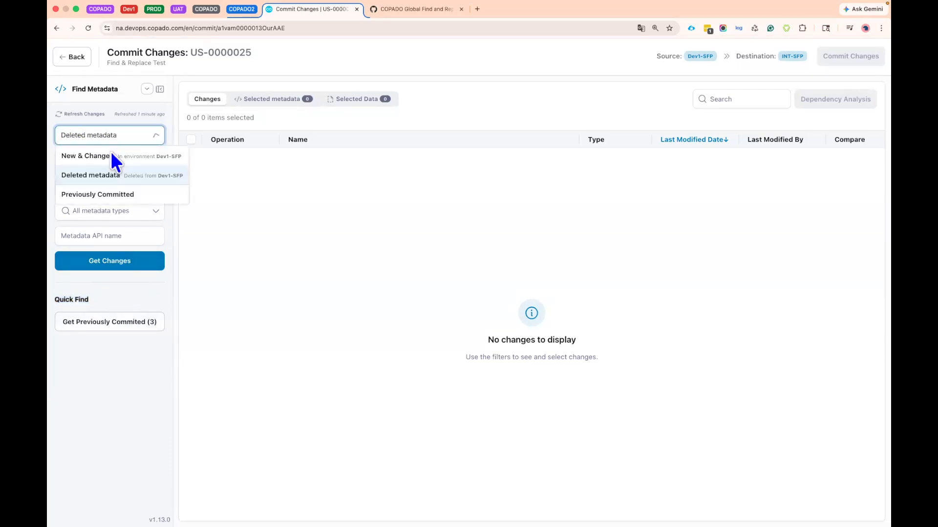
pyautogui.click(111, 156)
pyautogui.click(114, 161)
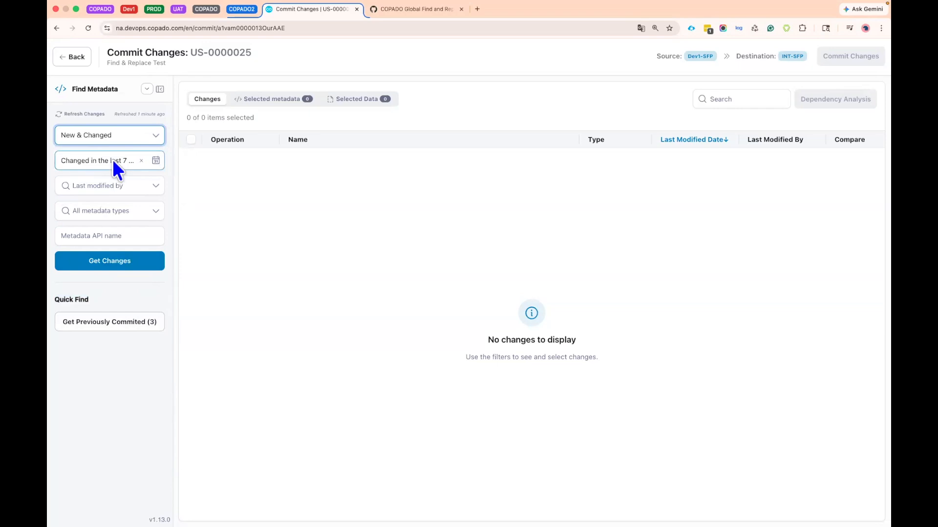
pyautogui.click(128, 218)
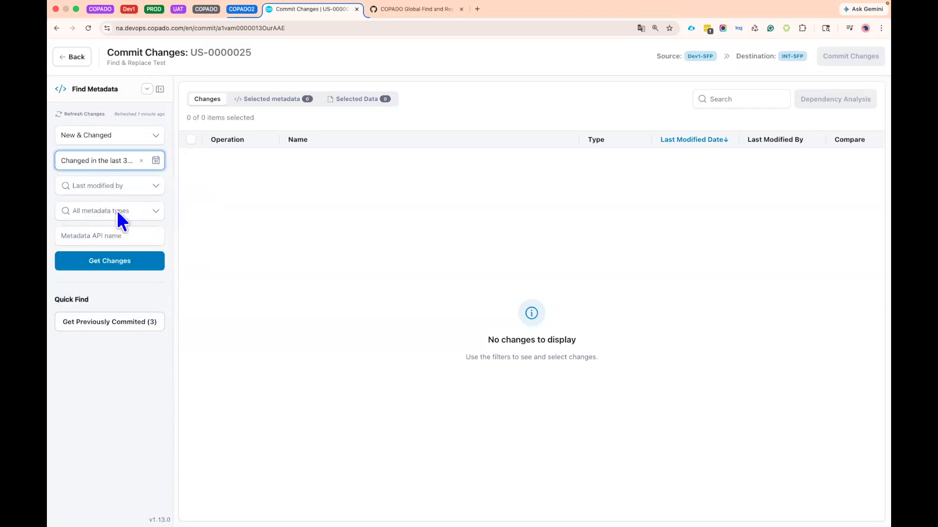
pyautogui.click(118, 261)
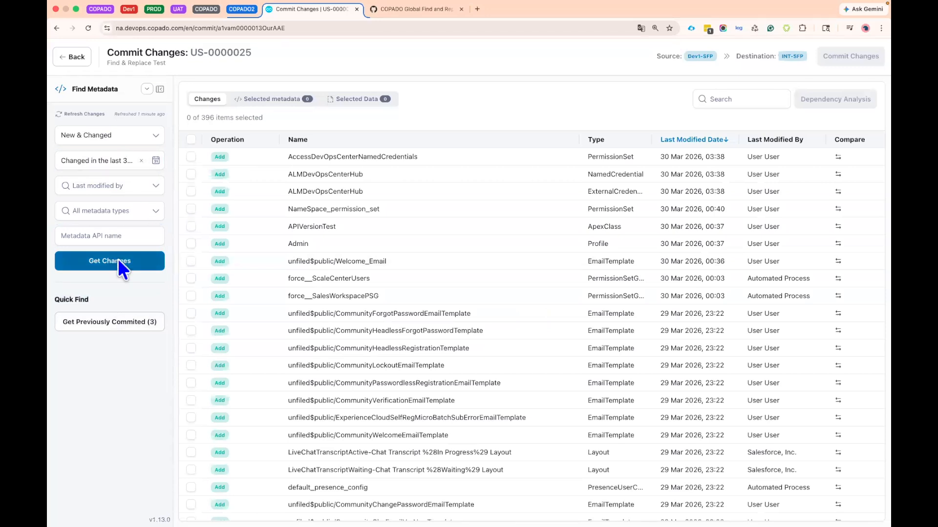
# - Look through the retrieved changes, checking their names, types, modification dates and modifiers, and the list's search field
pyautogui.scroll(-15, 430, 284)
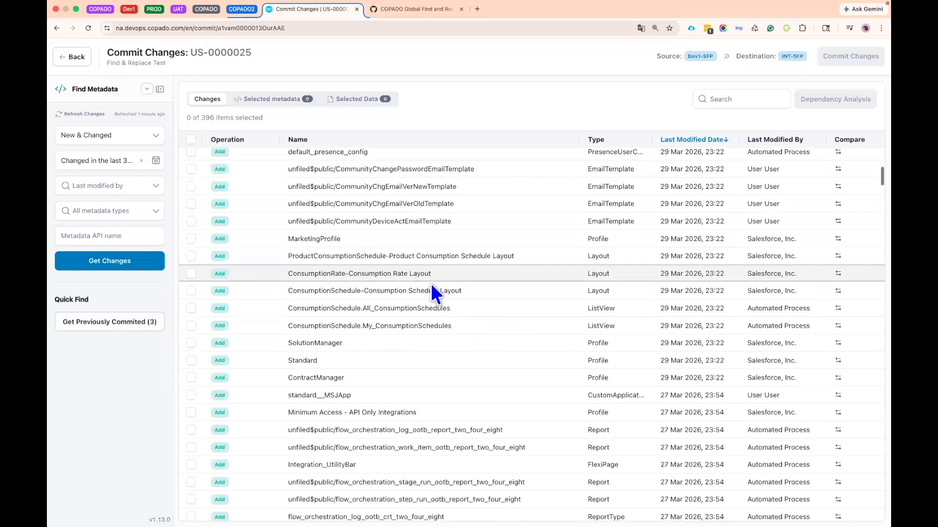
pyautogui.scroll(15, 430, 283)
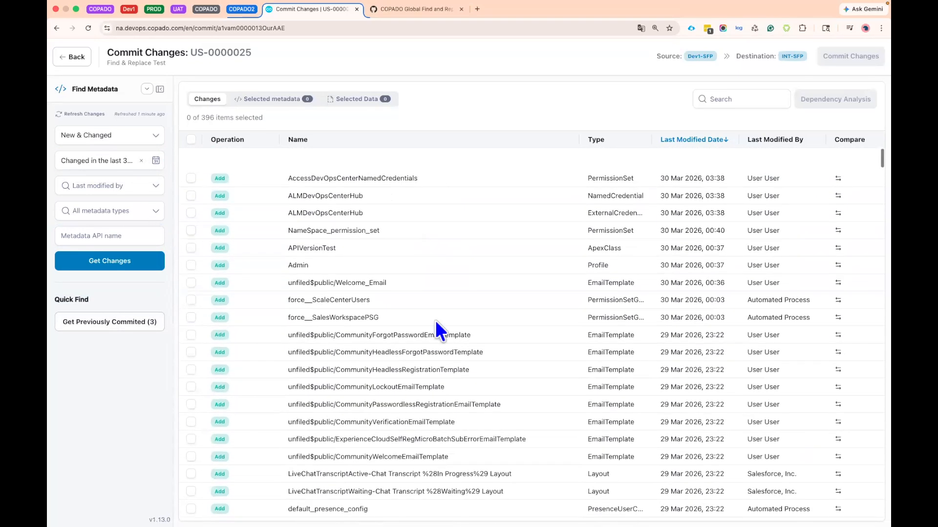
pyautogui.click(742, 100)
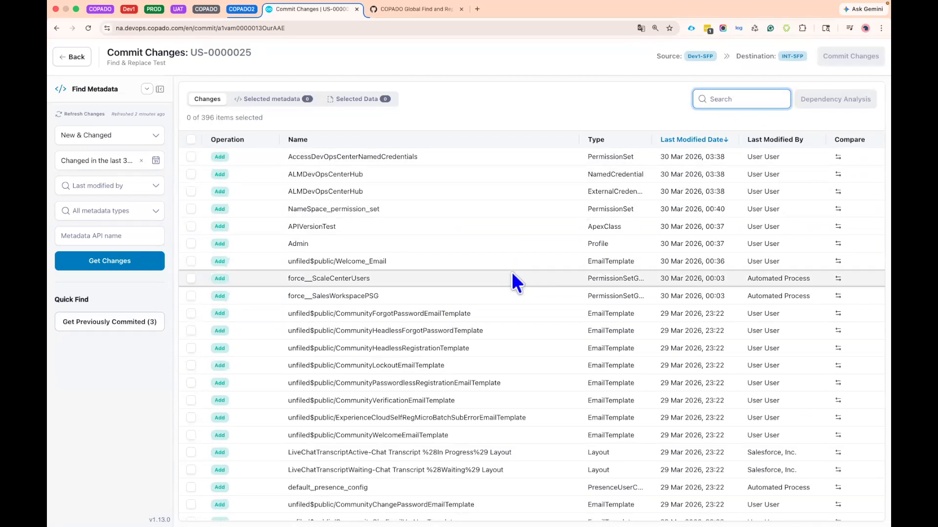
pyautogui.scroll(-8, 511, 271)
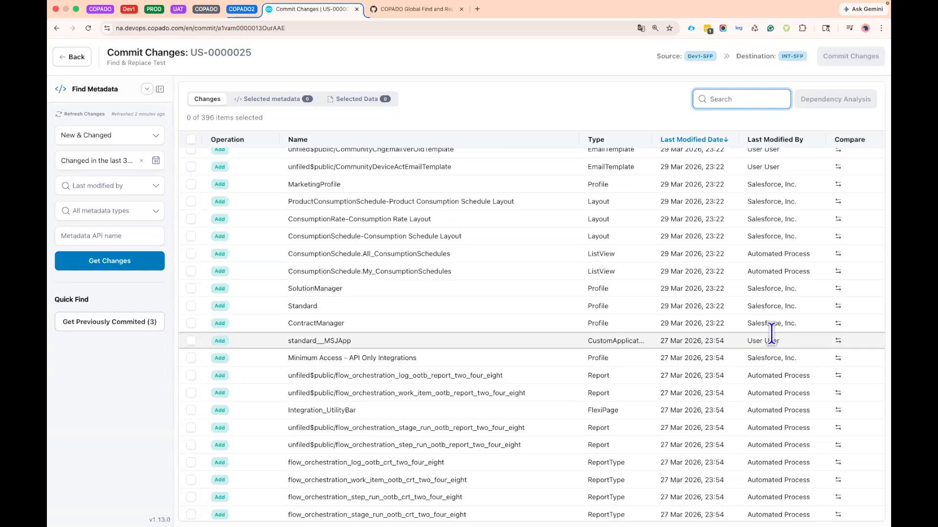
# - Look through the retrieved changes and select the AccessDevOpsCenterNamedCredentials permission set for the commit
pyautogui.scroll(-7, 772, 331)
pyautogui.scroll(-12, 772, 333)
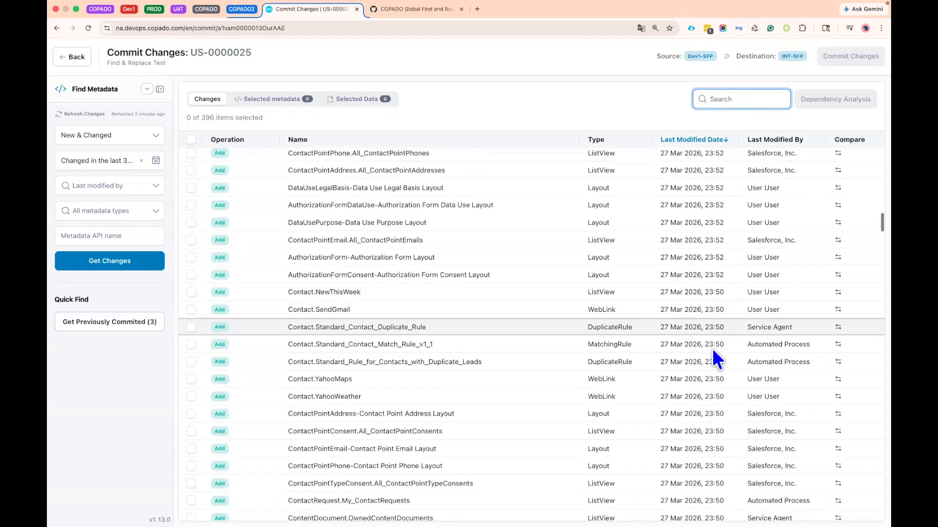
pyautogui.scroll(-4, 779, 355)
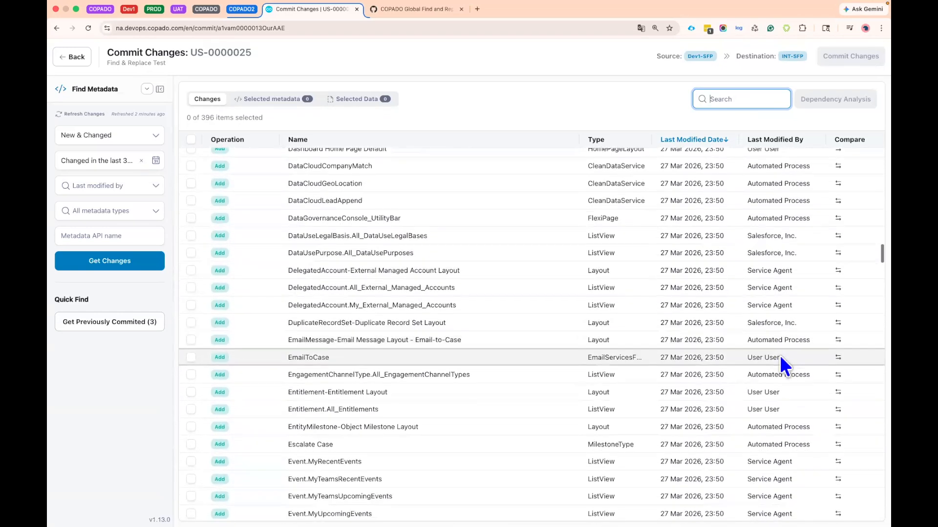
pyautogui.scroll(1, 494, 246)
pyautogui.scroll(15, 463, 168)
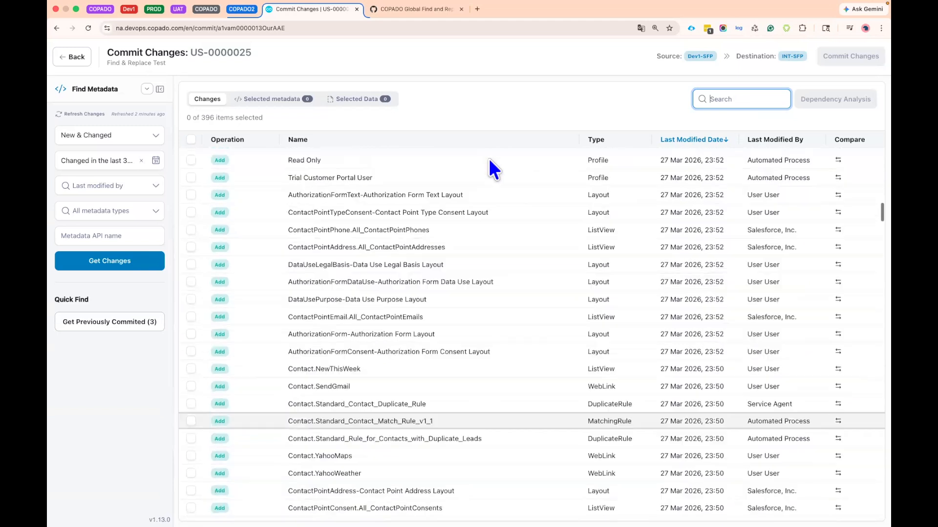
pyautogui.scroll(8, 360, 176)
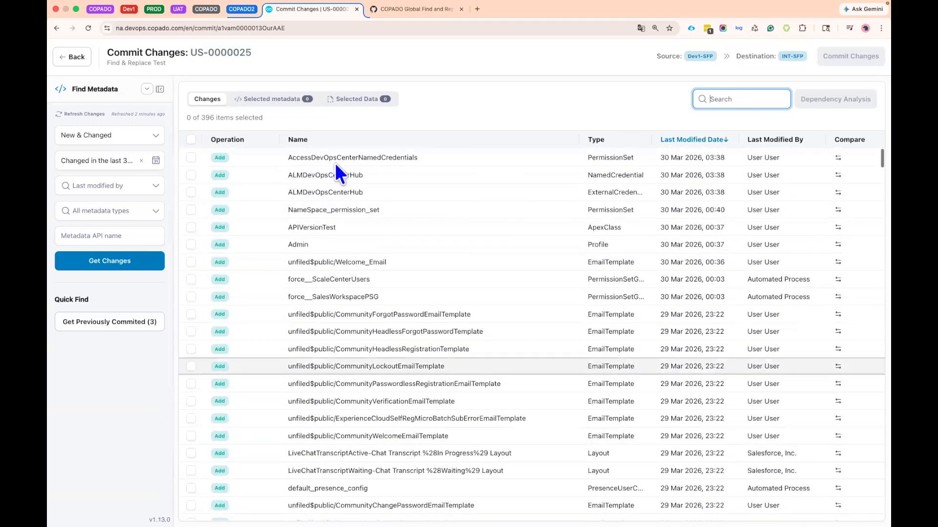
pyautogui.click(187, 157)
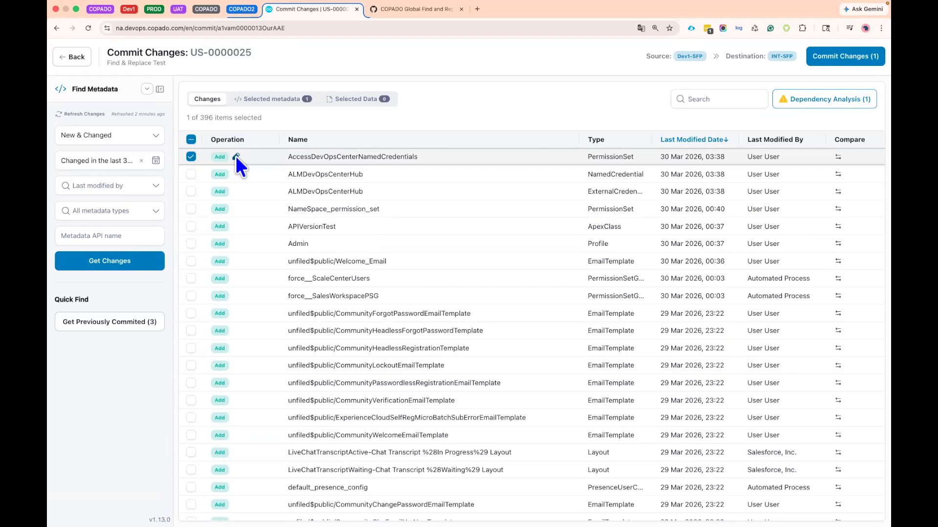
# - Examine the operation options available for the AccessDevOpsCenterNamedCredentials permission set without changing its operation
pyautogui.click(235, 156)
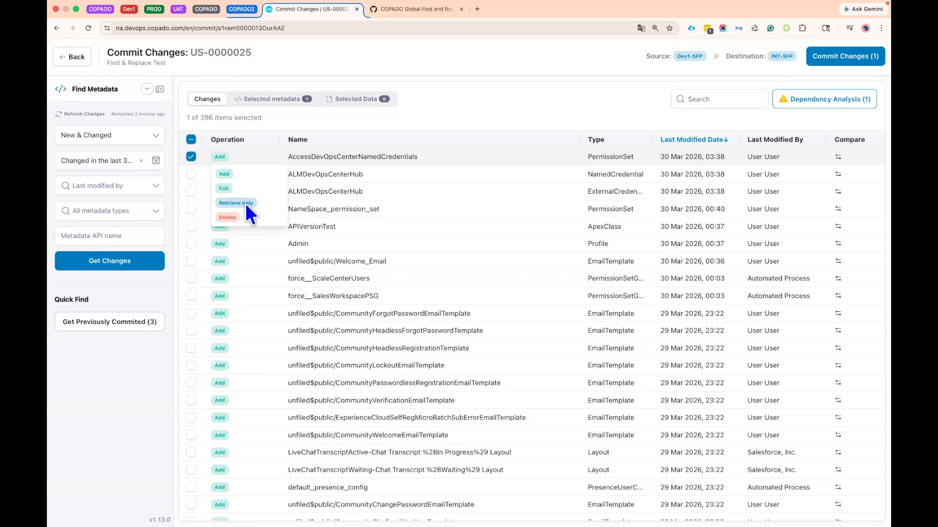
pyautogui.click(255, 116)
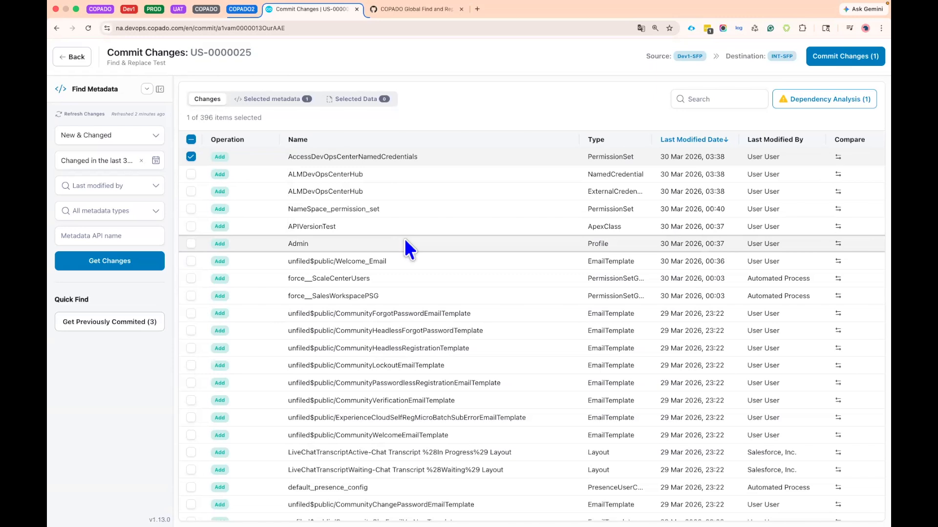
pyautogui.scroll(-3, 405, 238)
pyautogui.scroll(4, 489, 153)
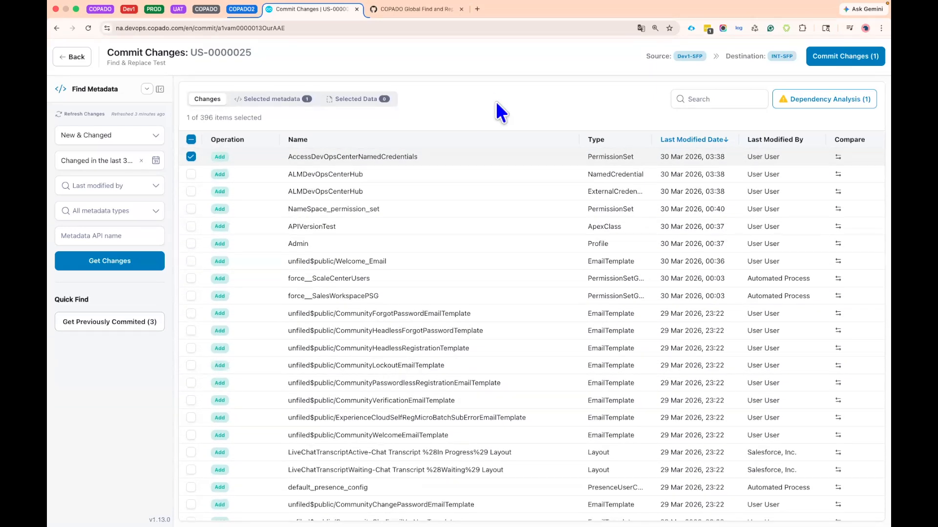
# - Run Dependency Analysis on the selected permission set and add its ALMDevOpsCenterHub-PerUserPrincipal dependency to the selected metadata
pyautogui.click(824, 99)
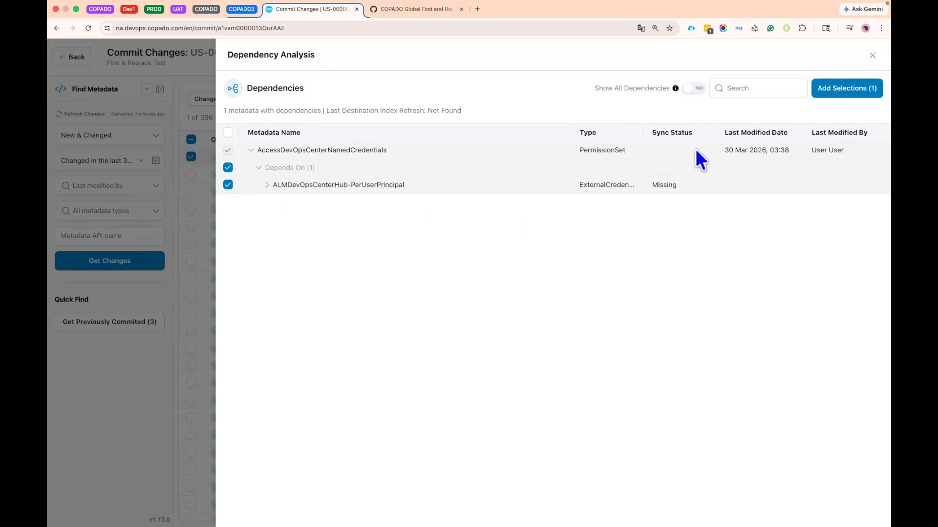
pyautogui.click(852, 100)
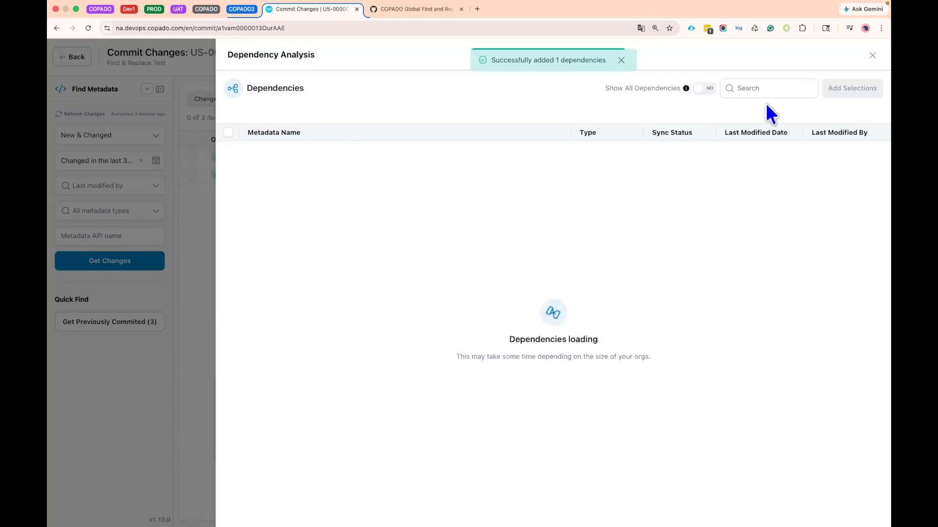
pyautogui.click(873, 56)
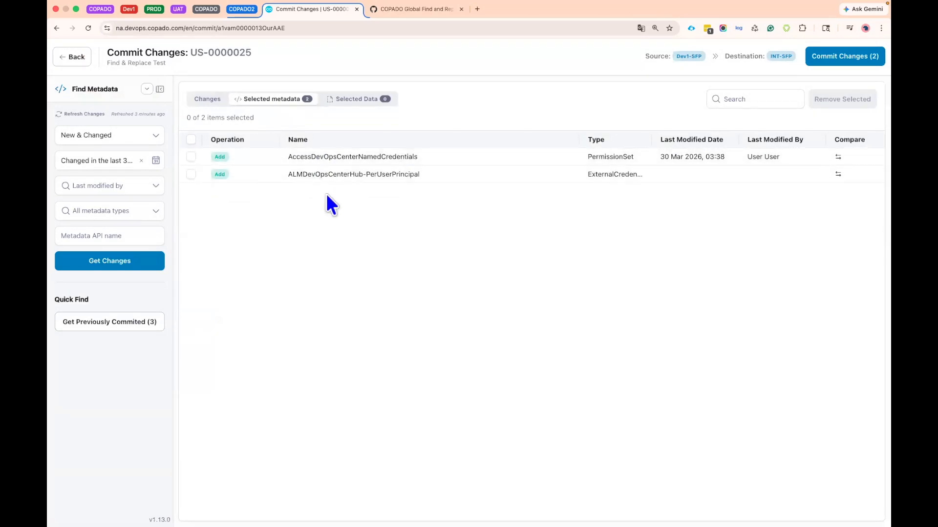
# - Set the operation of the ALMDevOpsCenterHub-PerUserPrincipal external credential to Retrieve only in the selected metadata
pyautogui.moveTo(289, 172); pyautogui.dragTo(453, 177)
pyautogui.click(410, 227)
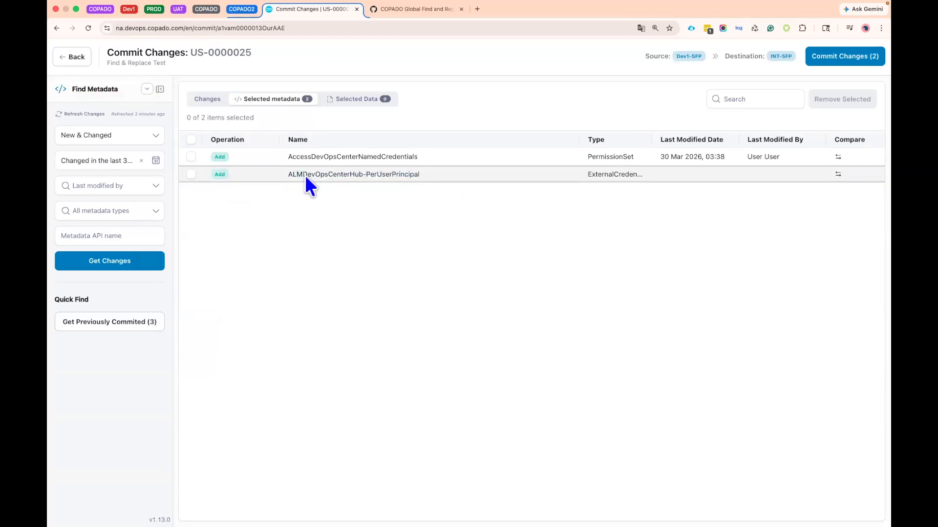
pyautogui.moveTo(290, 174); pyautogui.dragTo(415, 179)
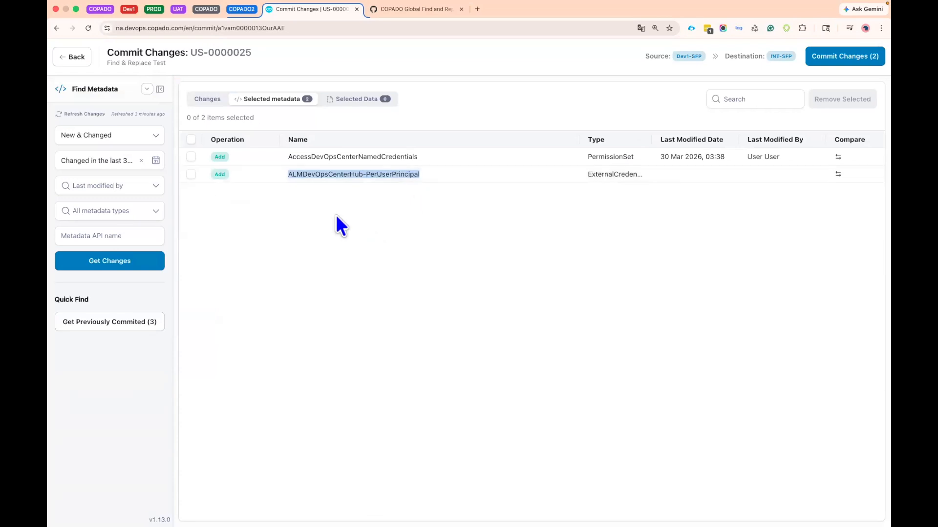
pyautogui.click(235, 175)
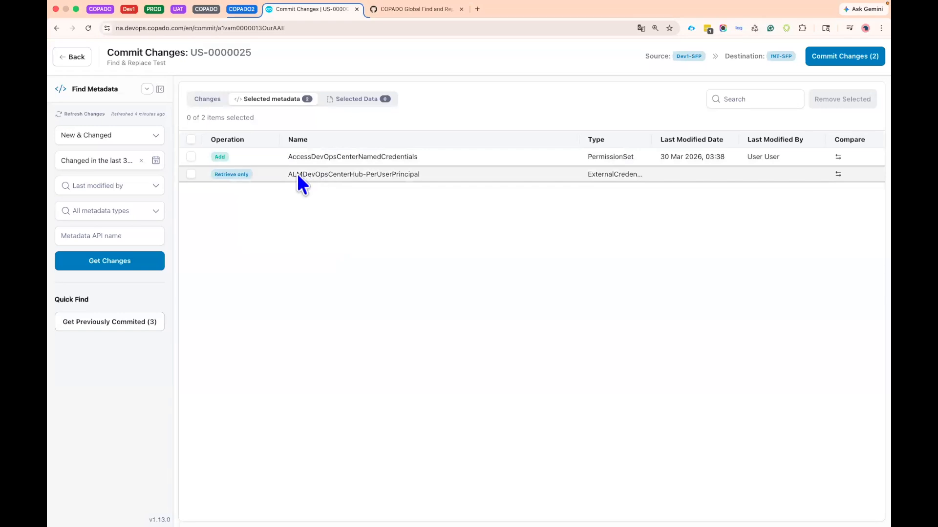
pyautogui.moveTo(286, 172); pyautogui.dragTo(444, 172)
pyautogui.click(347, 219)
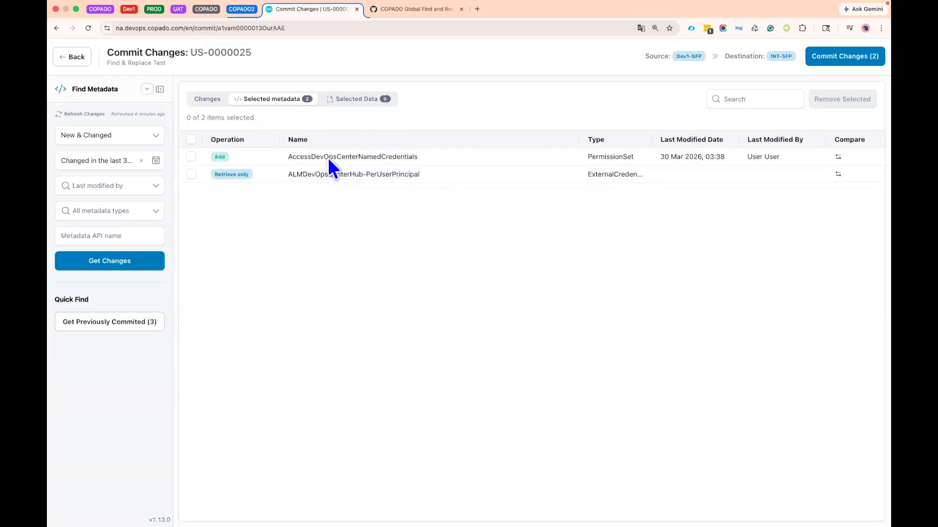
pyautogui.moveTo(293, 157); pyautogui.dragTo(415, 157)
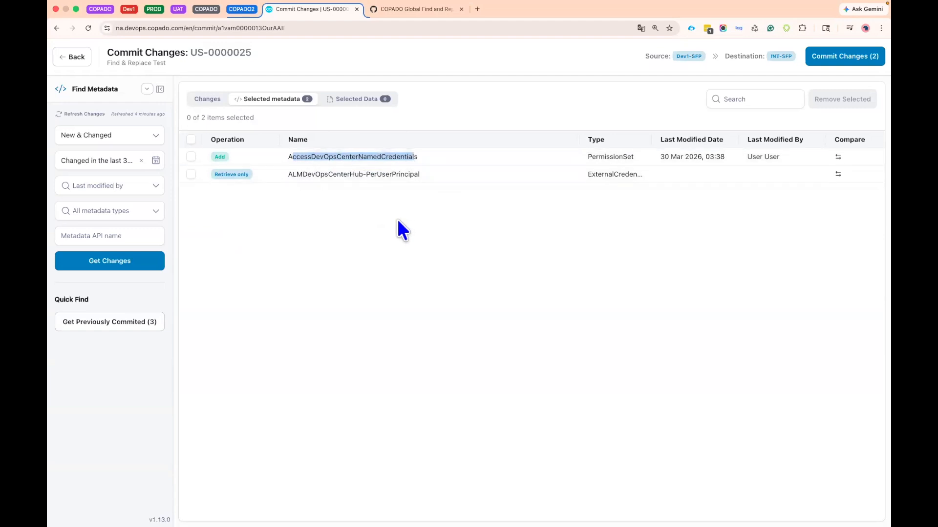
pyautogui.click(398, 219)
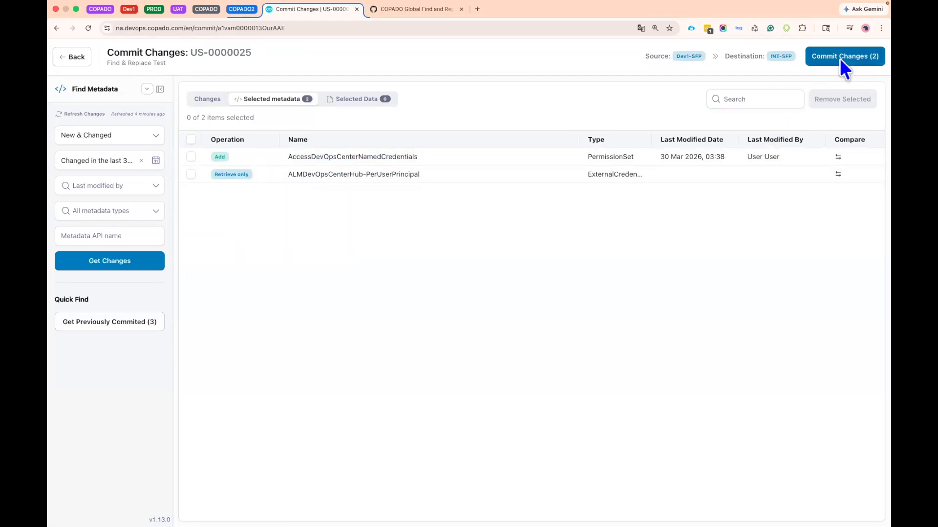
# - Open the commit summary for the selected metadata and review its metadata dependencies and commit message
pyautogui.click(857, 60)
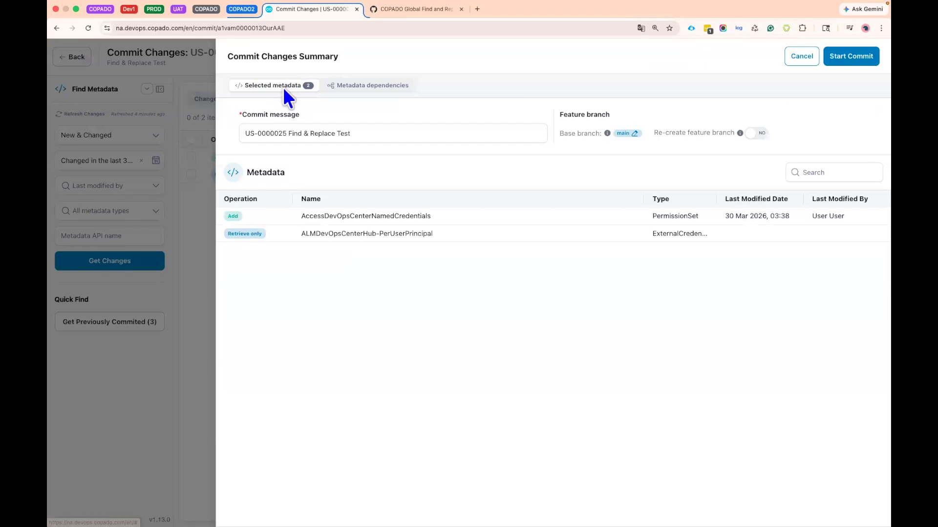
pyautogui.click(381, 97)
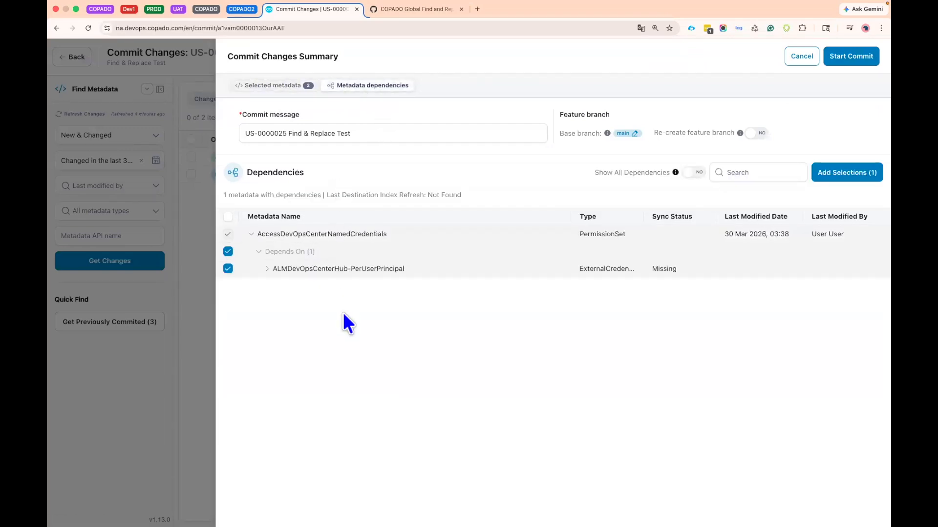
pyautogui.click(278, 87)
pyautogui.click(365, 135)
pyautogui.moveTo(333, 132); pyautogui.dragTo(259, 134)
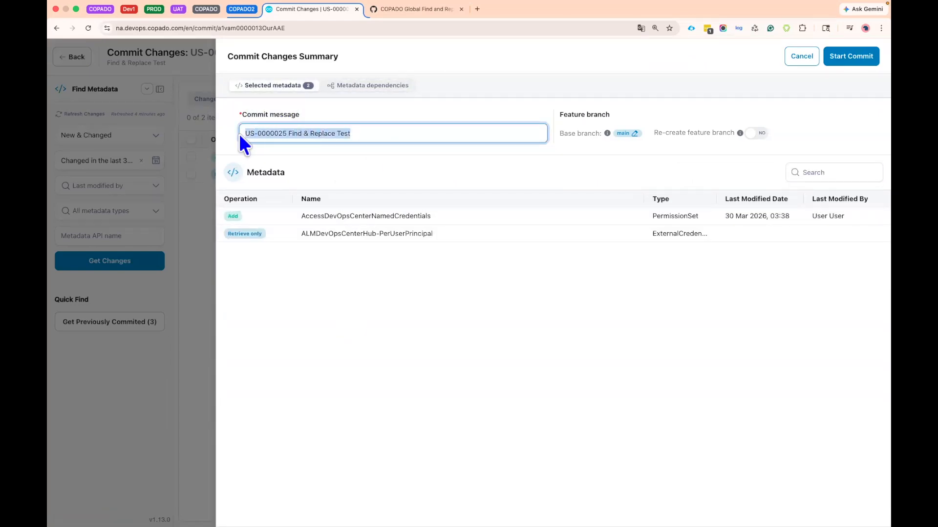
pyautogui.click(367, 144)
pyautogui.moveTo(289, 133); pyautogui.dragTo(367, 137)
pyautogui.click(370, 118)
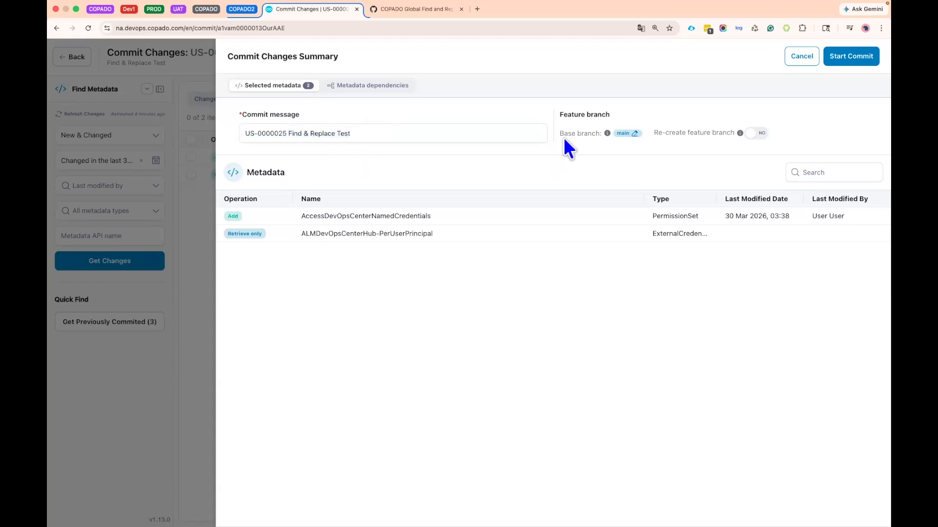
# - Try entering feature/US as the base branch for the feature branch
pyautogui.moveTo(560, 137); pyautogui.dragTo(638, 137)
pyautogui.click(637, 137)
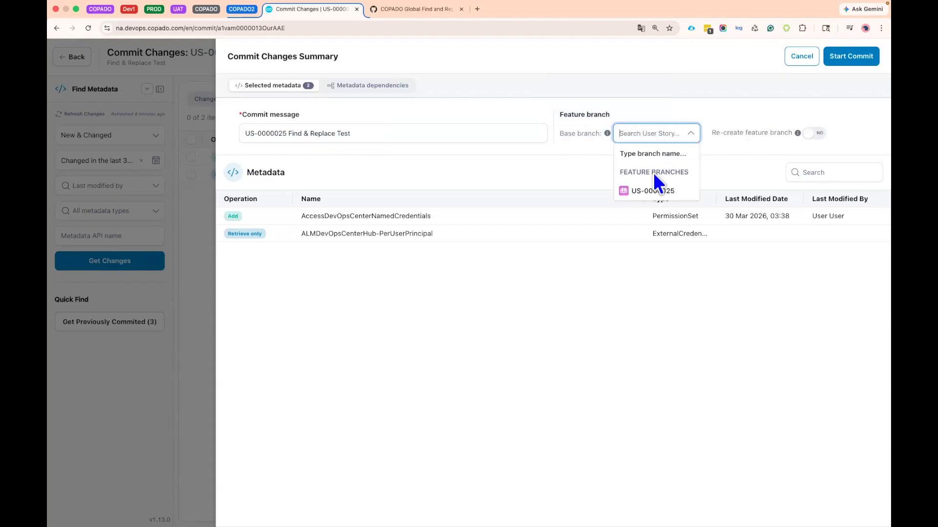
pyautogui.write('feat')
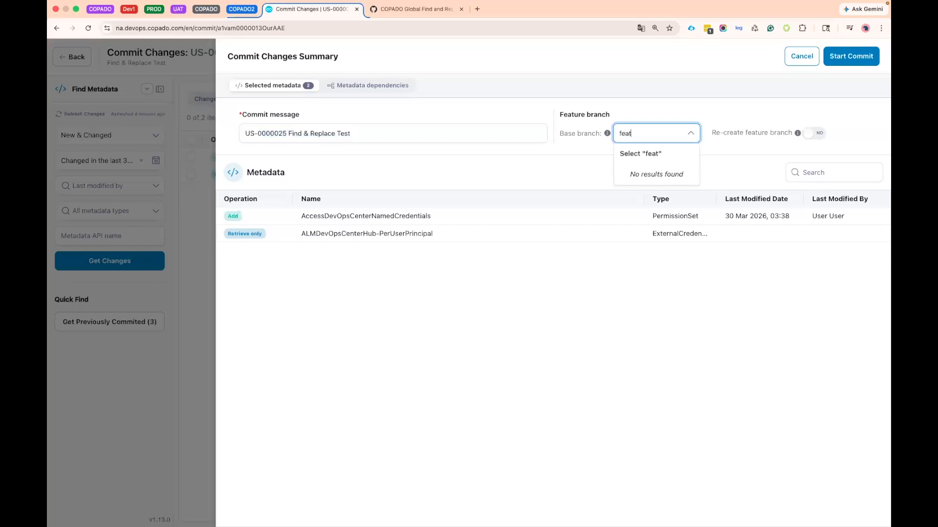
pyautogui.write('ure/US')
pyautogui.click(563, 162)
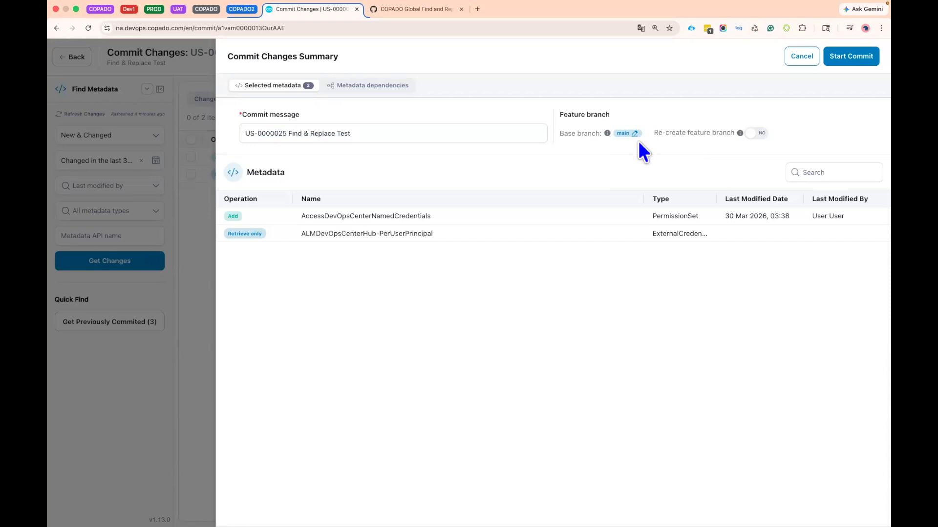
# - Start the commit of the selected metadata with main as base branch and without re-creating the feature branch
pyautogui.click(757, 135)
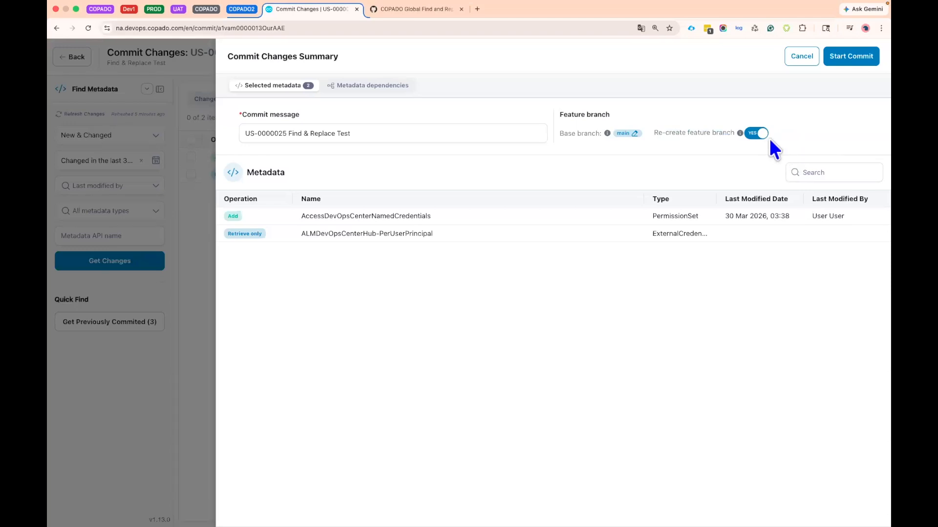
pyautogui.click(844, 58)
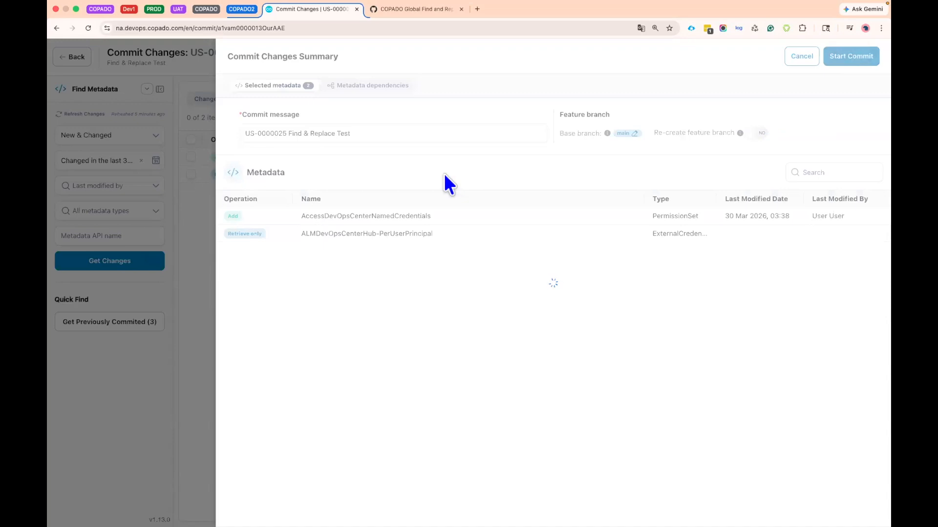